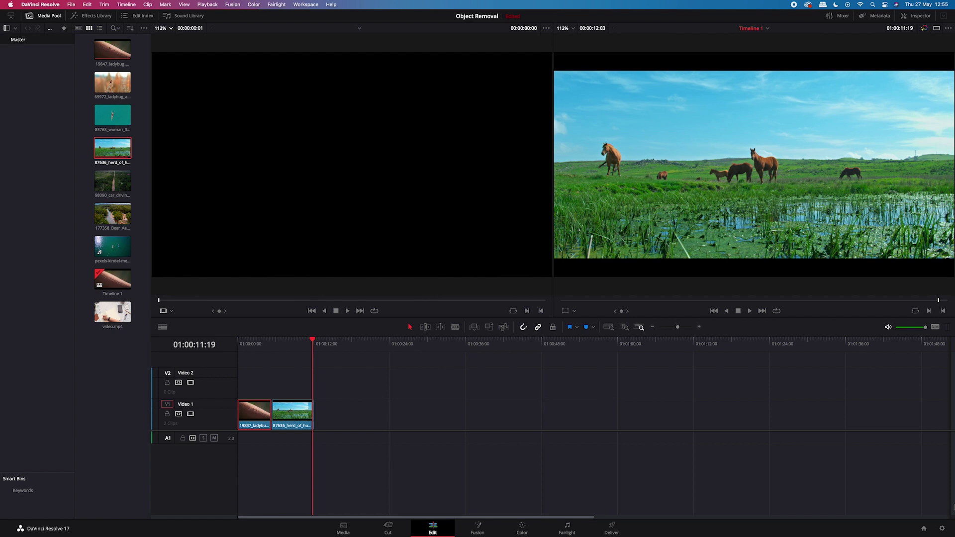
# Switch from the Edit page to the Color page with the horse-herd clip showing.
pyautogui.click(531, 531)
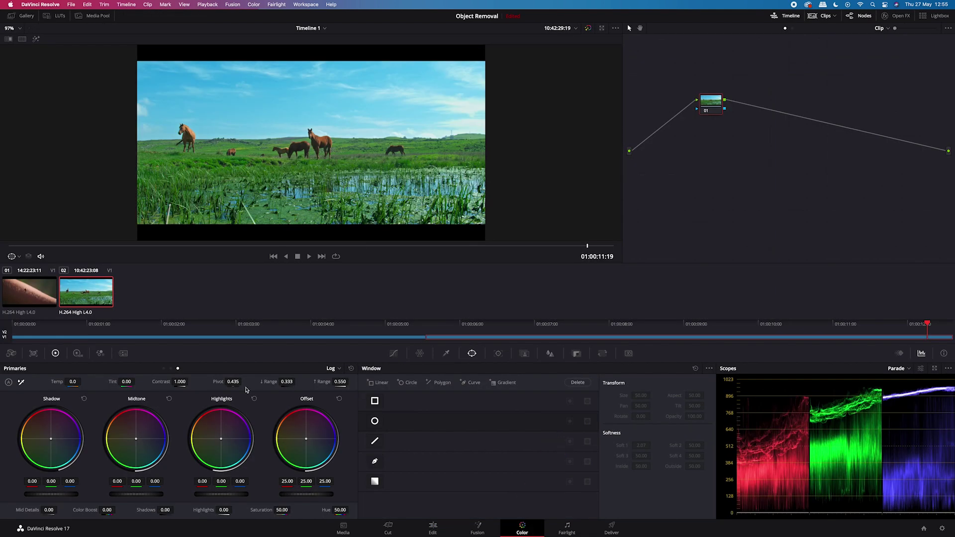
# On arm clip 01, add a Circle window and shrink it around the ladybug.
pyautogui.click(35, 290)
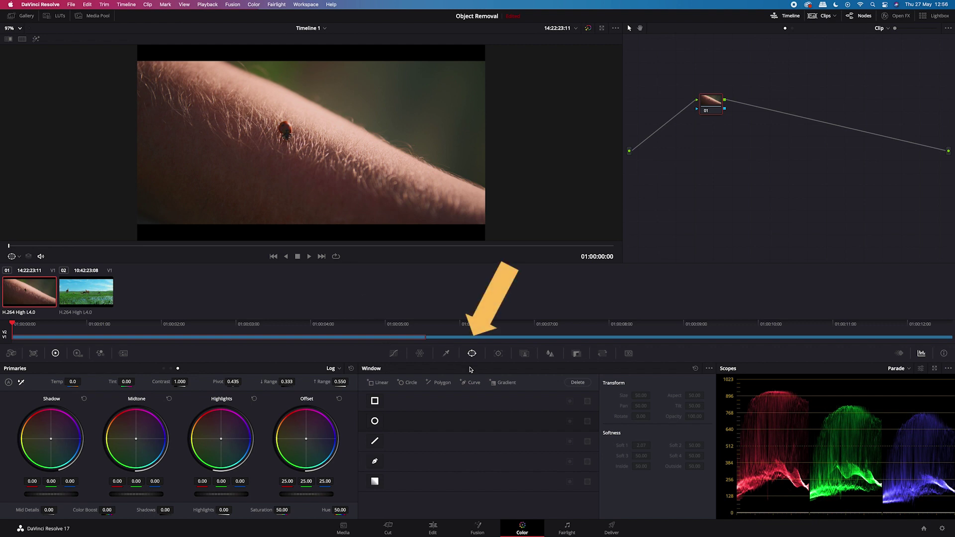
pyautogui.click(374, 421)
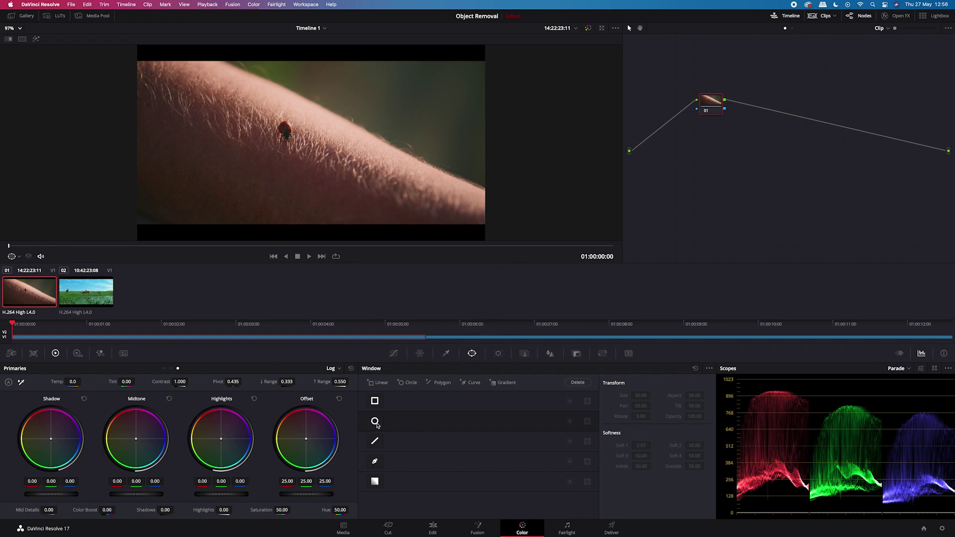
pyautogui.moveTo(363, 194); pyautogui.dragTo(285, 134)
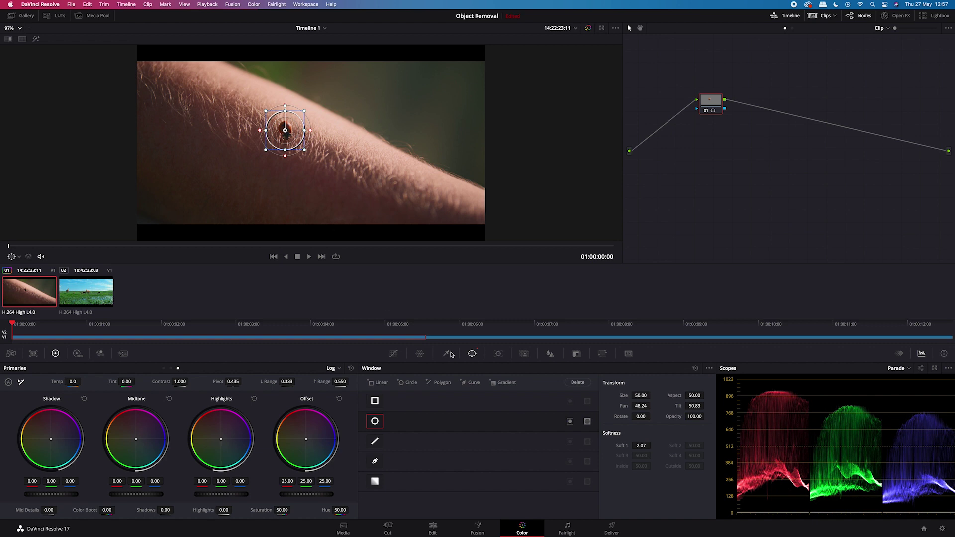
pyautogui.click(498, 353)
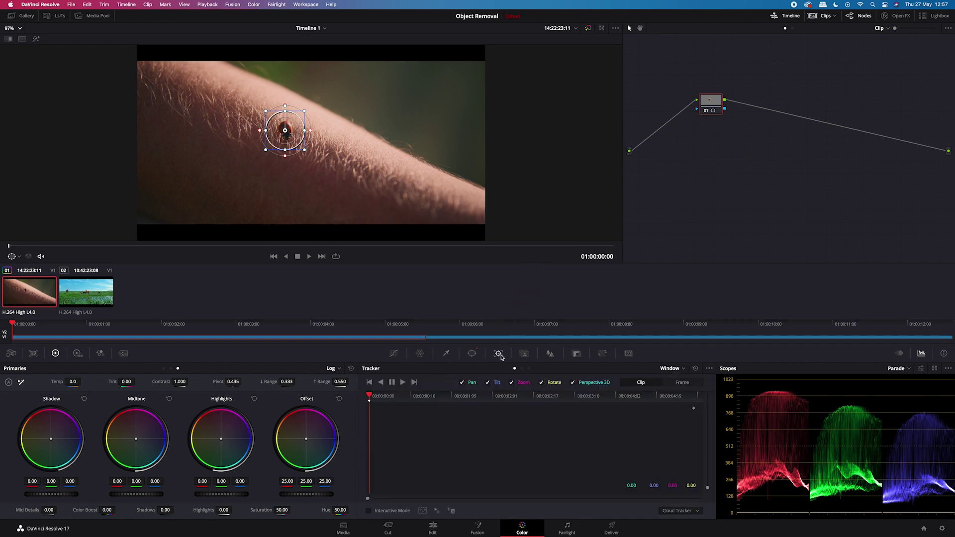
# Track the circle forward in Interactive Mode, then move it onto clean skin (Pan 50.38, Tilt 49.33).
pyautogui.click(368, 510)
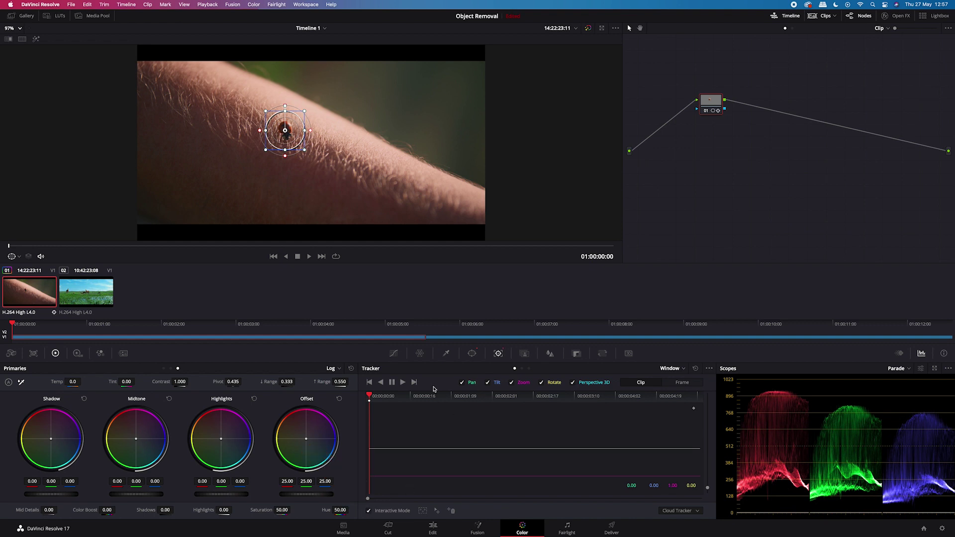
pyautogui.click(403, 382)
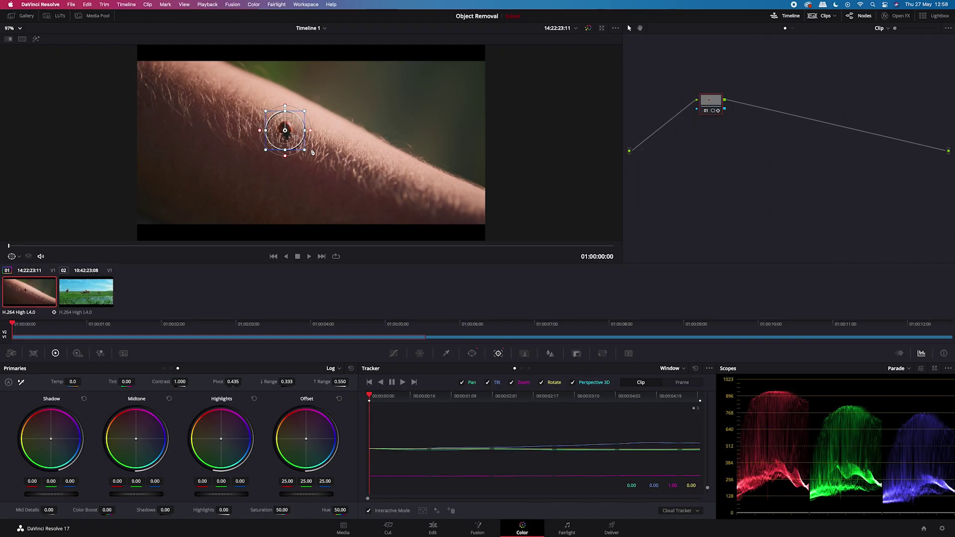
pyautogui.click(470, 354)
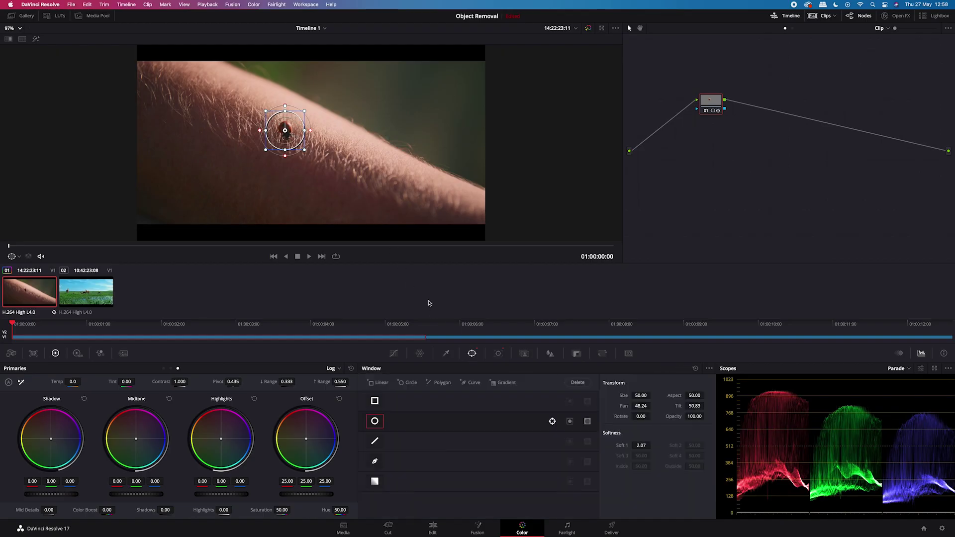
pyautogui.moveTo(285, 131); pyautogui.dragTo(317, 152)
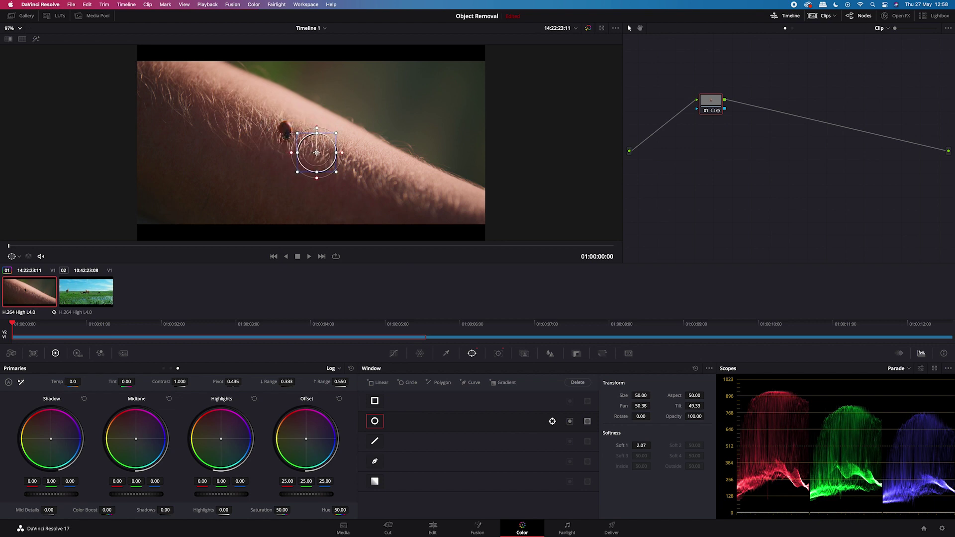
# Use Node Sizing at Pan -163.5, Tilt 86 to cover the ladybug, then play back.
pyautogui.click(601, 355)
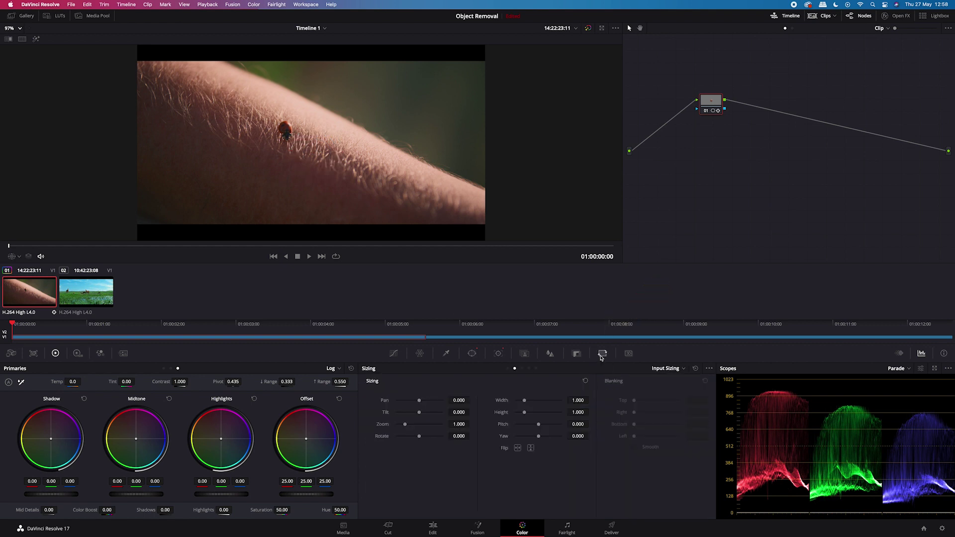
pyautogui.click(683, 368)
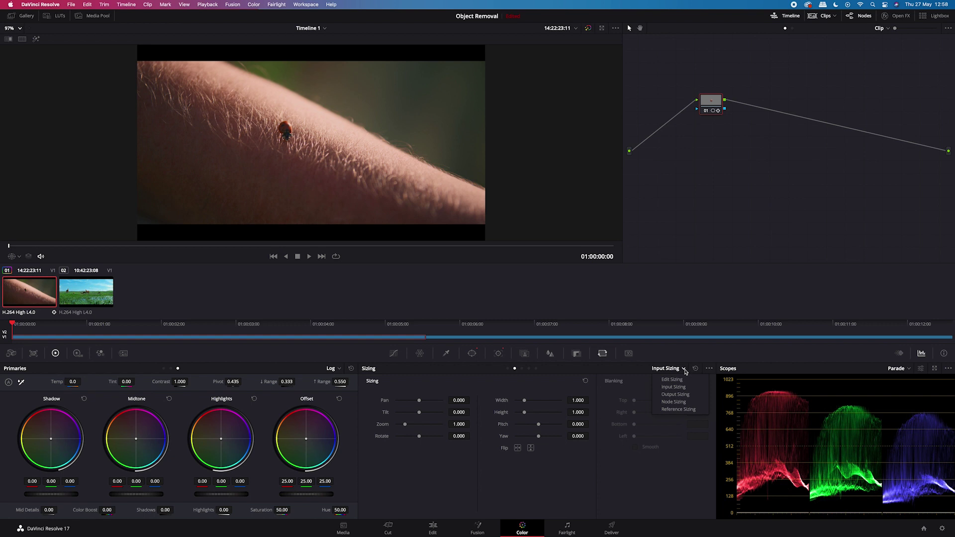
pyautogui.click(681, 401)
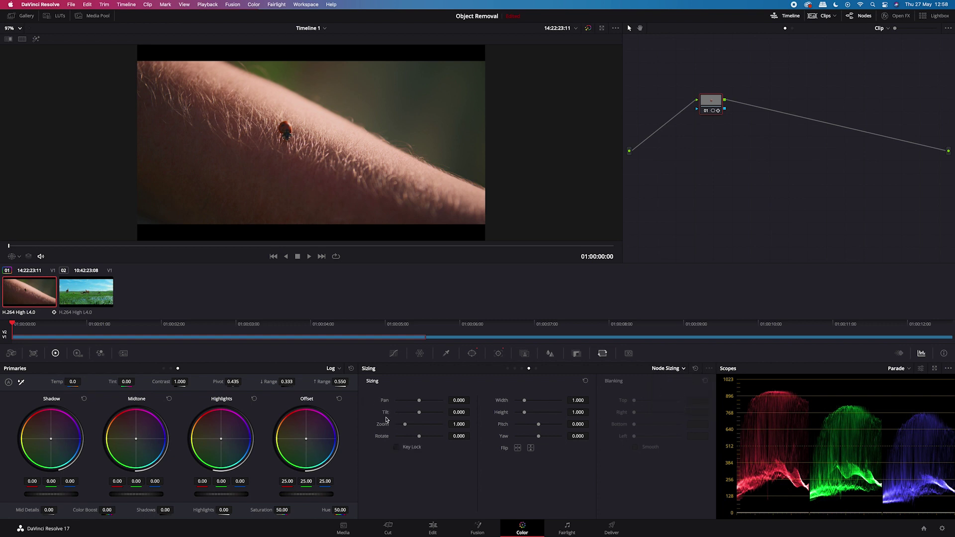
pyautogui.moveTo(458, 400)
pyautogui.mouseDown()
pyautogui.moveTo(372, 400)
pyautogui.moveTo(473, 400)
pyautogui.moveTo(472, 412)
pyautogui.mouseUp()
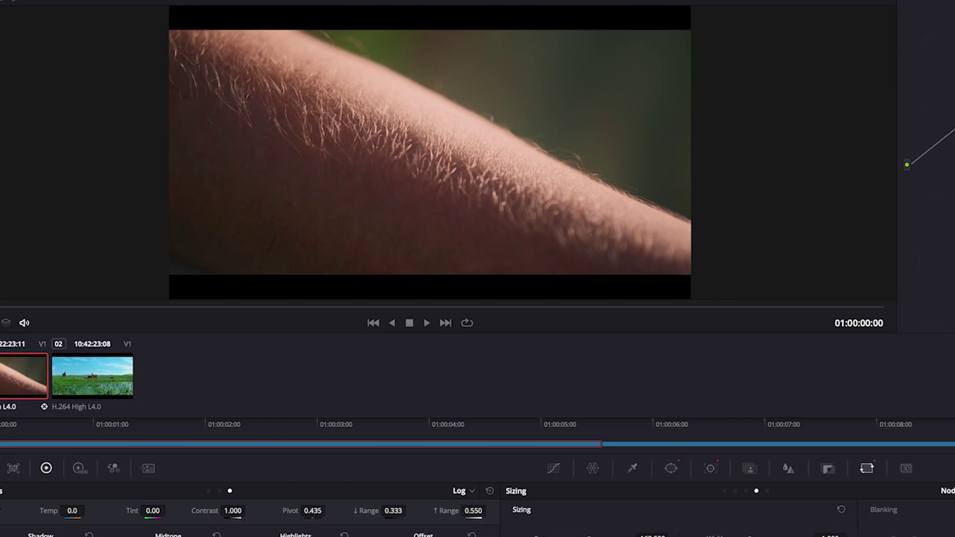
pyautogui.press('space')
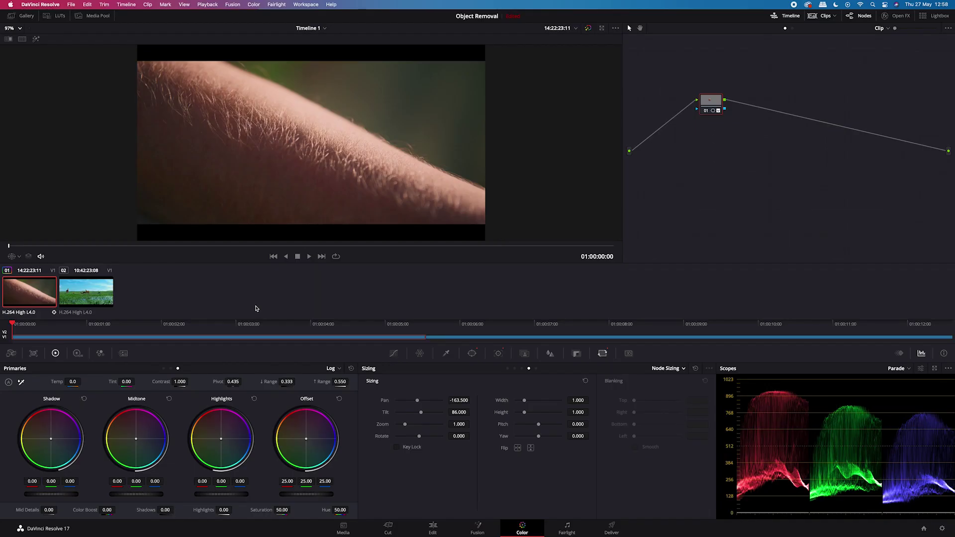
# Raise the circle window's Soft 1 to 2.65, nudge it slightly, and play back to check.
pyautogui.click(475, 355)
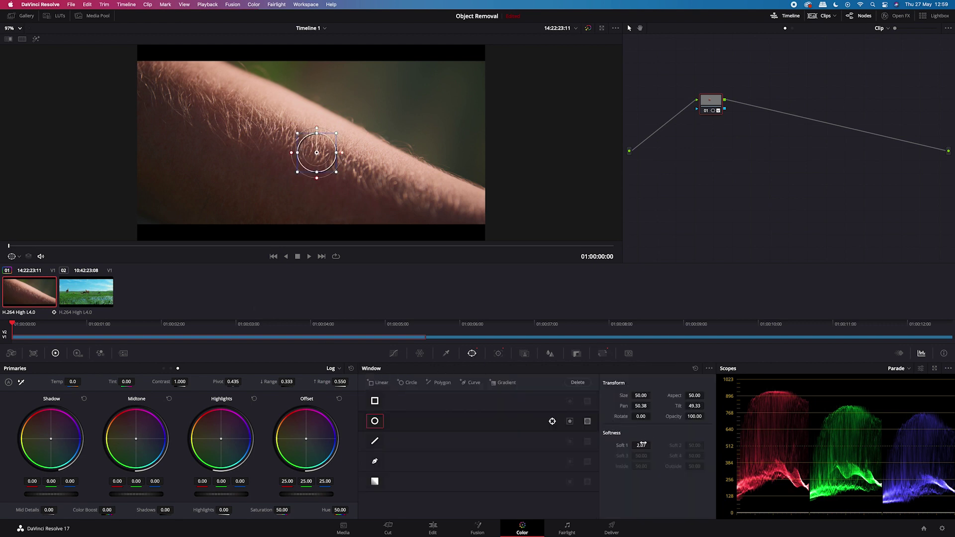
pyautogui.moveTo(641, 445); pyautogui.dragTo(647, 445)
pyautogui.moveTo(326, 164); pyautogui.dragTo(329, 166)
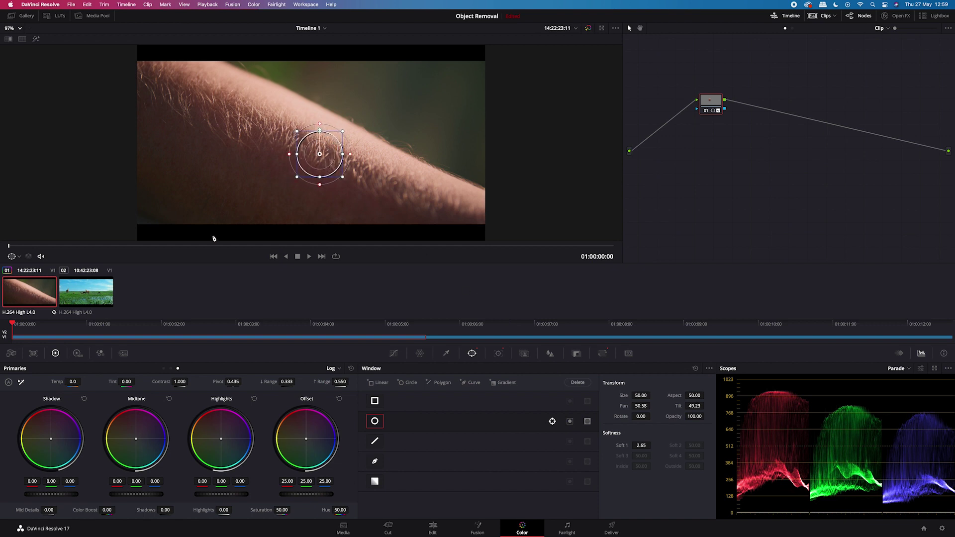
pyautogui.press('space')
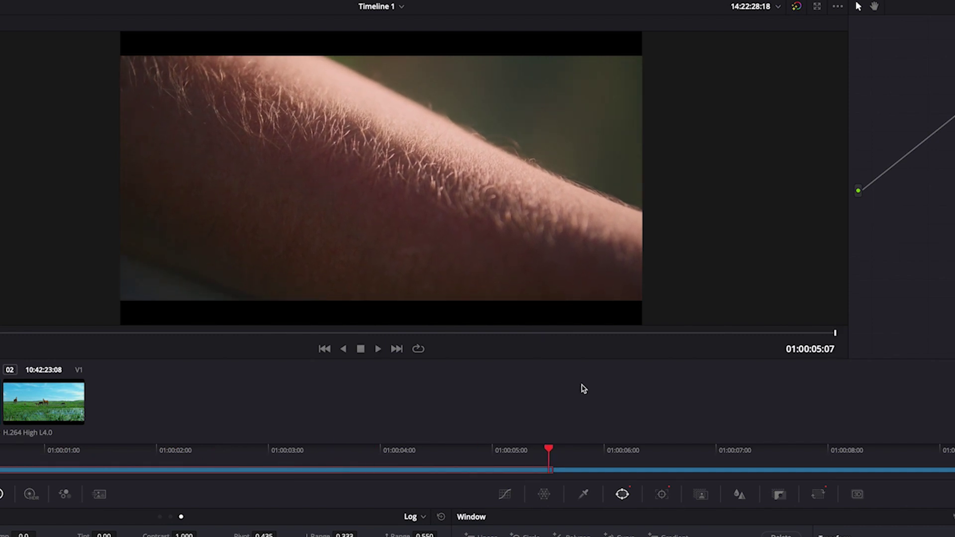
pyautogui.press('space')
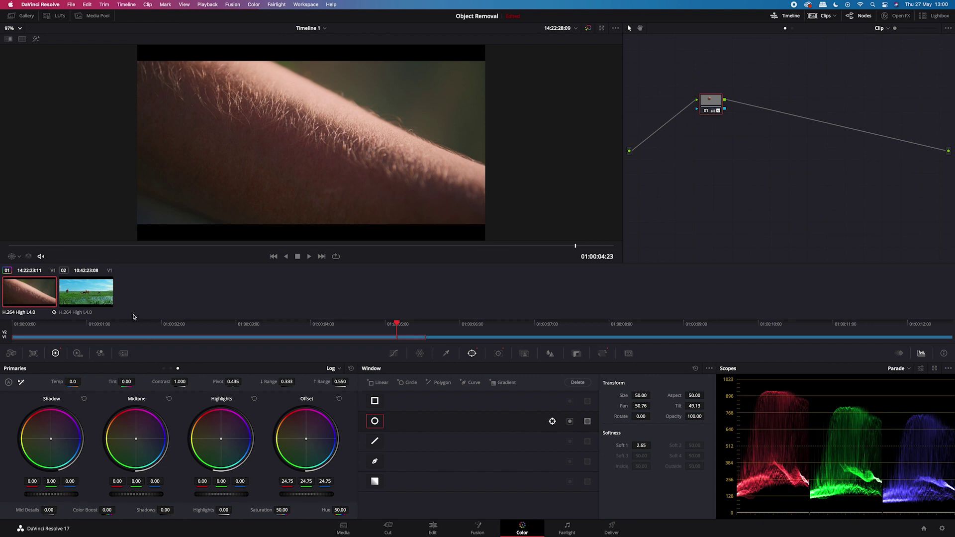
# Load the horse-field clip, scrub back to its start, and move node 01 left.
pyautogui.click(81, 292)
pyautogui.moveTo(9, 246); pyautogui.dragTo(524, 246)
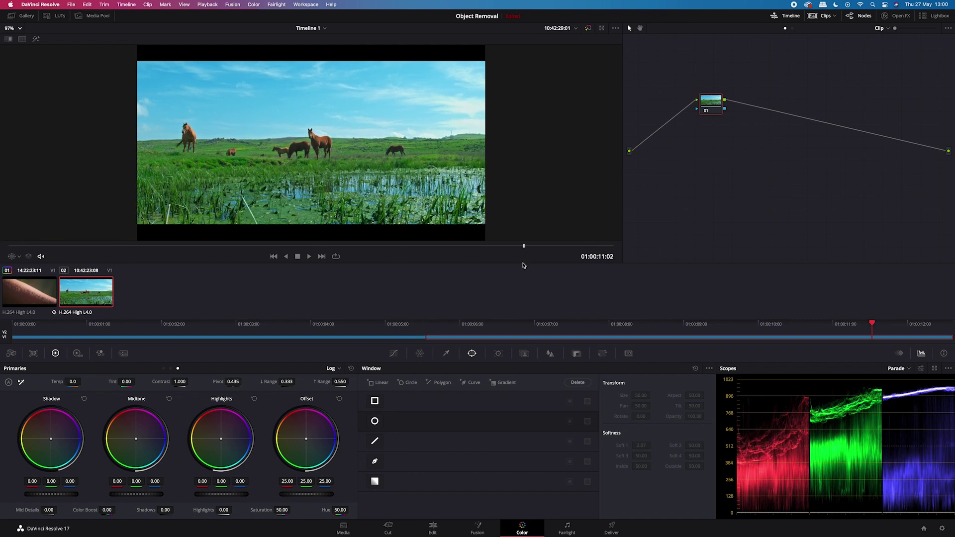
pyautogui.click(87, 246)
pyautogui.click(8, 246)
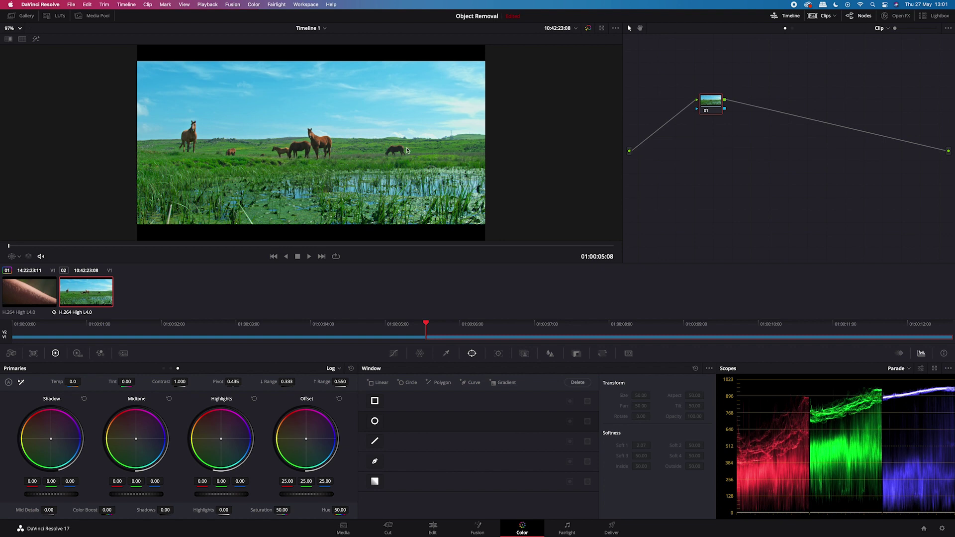
pyautogui.moveTo(705, 105); pyautogui.dragTo(669, 98)
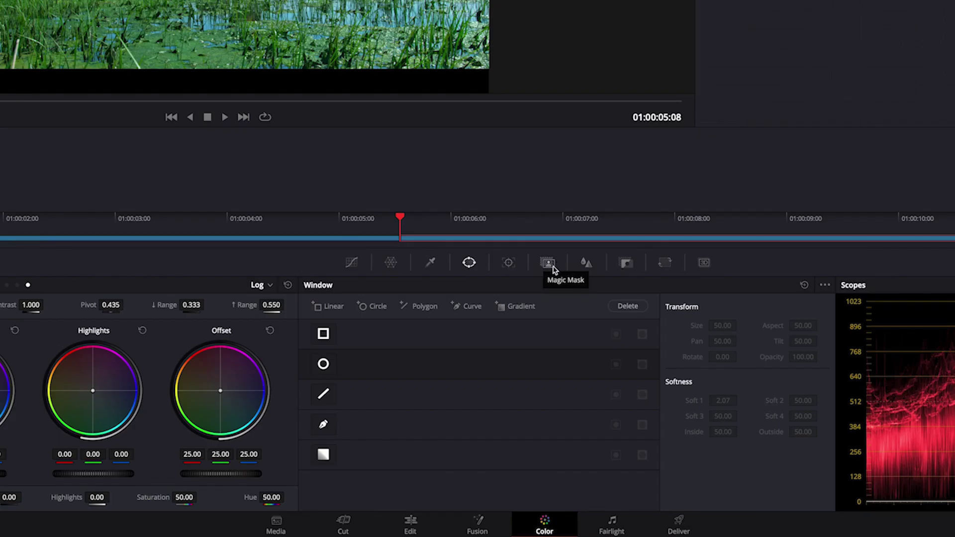
# Paint a Magic Mask stroke over the grazing horse and track it forward to the clip end.
pyautogui.click(527, 357)
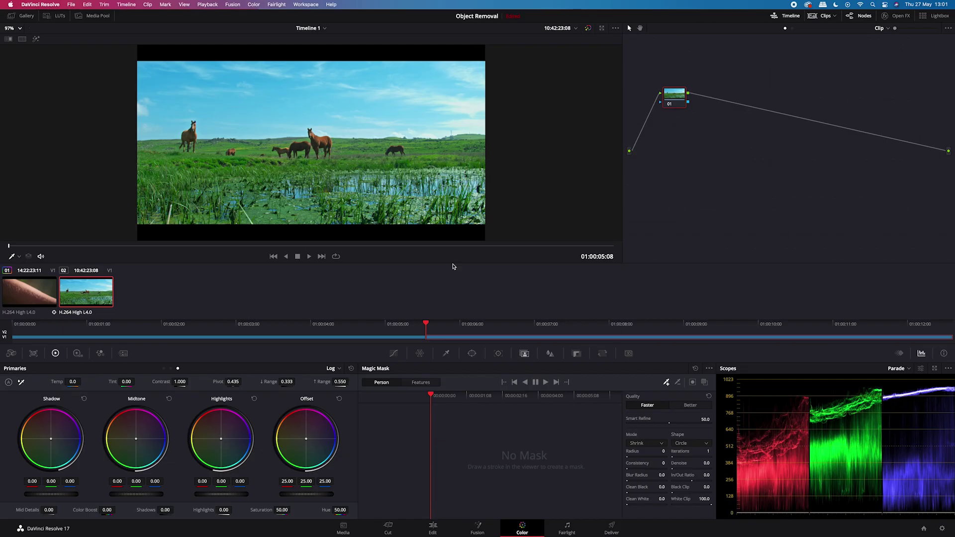
pyautogui.moveTo(395, 148); pyautogui.dragTo(400, 146)
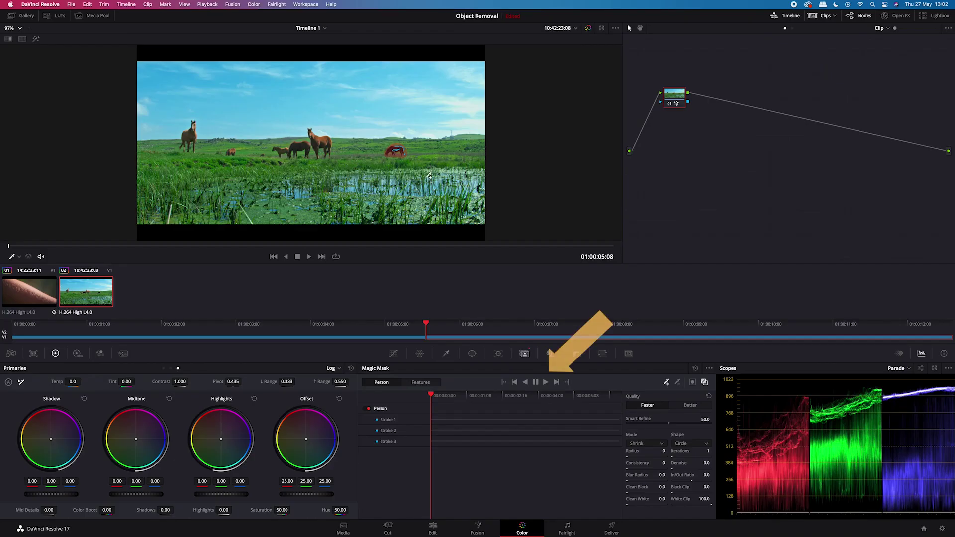
pyautogui.click(546, 383)
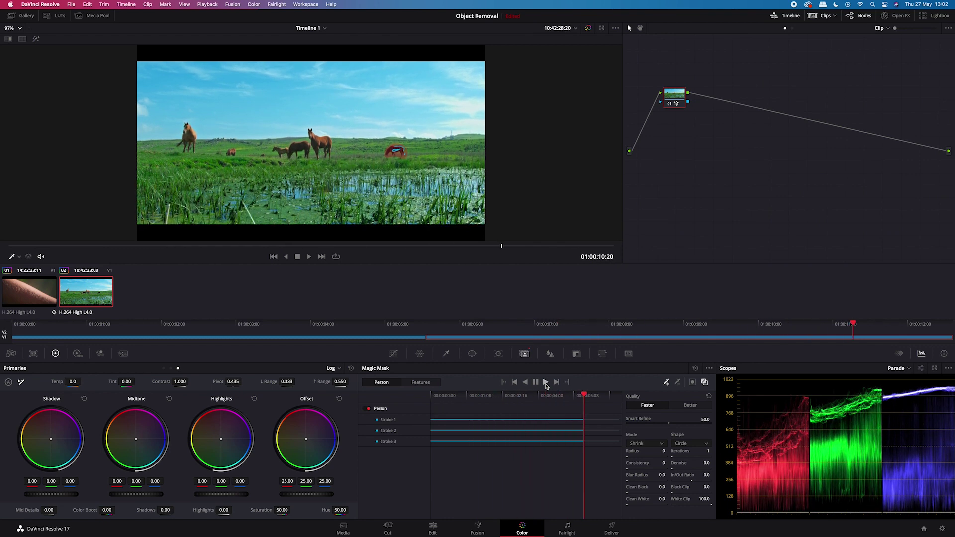
pyautogui.moveTo(677, 99); pyautogui.dragTo(672, 94)
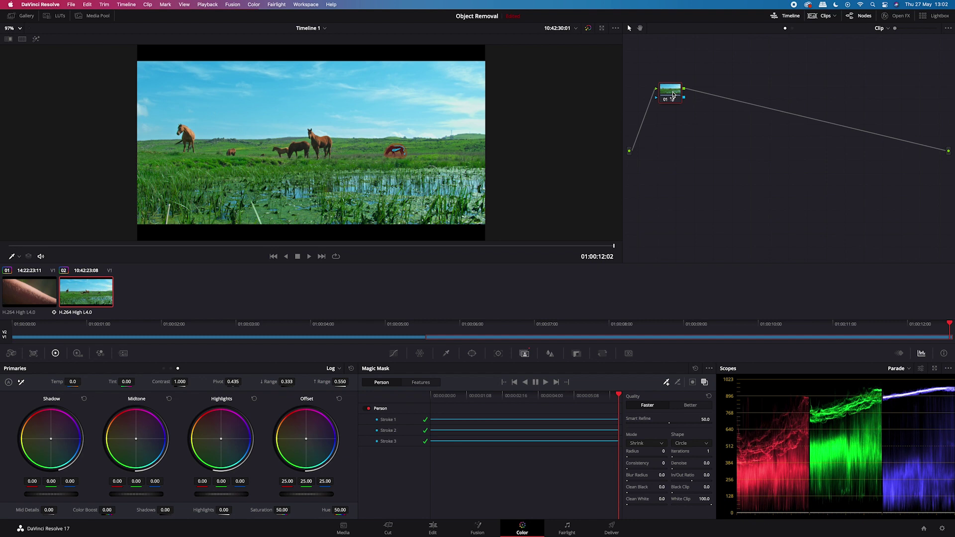
# Add serial node 02 with Alt+S and link node 01's key output into node 02's key input.
pyautogui.hotkey('alt', 's')
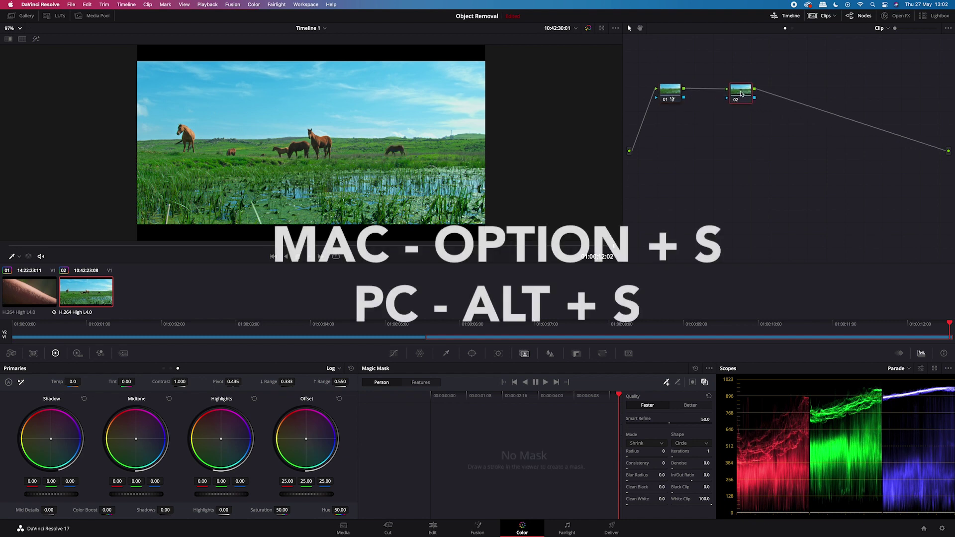
pyautogui.moveTo(684, 98); pyautogui.dragTo(734, 101)
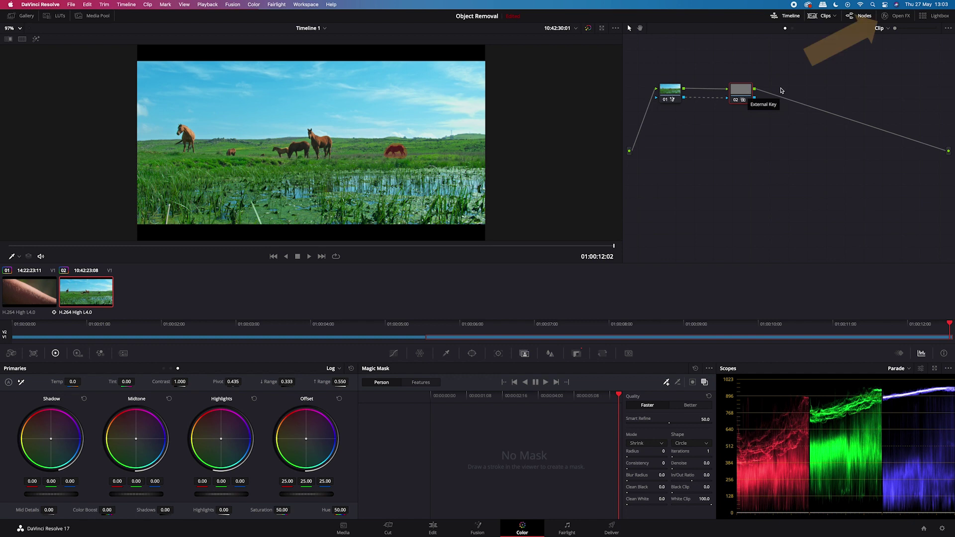
# Search the Open FX library for 'ob' and apply Object Removal to node 02.
pyautogui.click(901, 18)
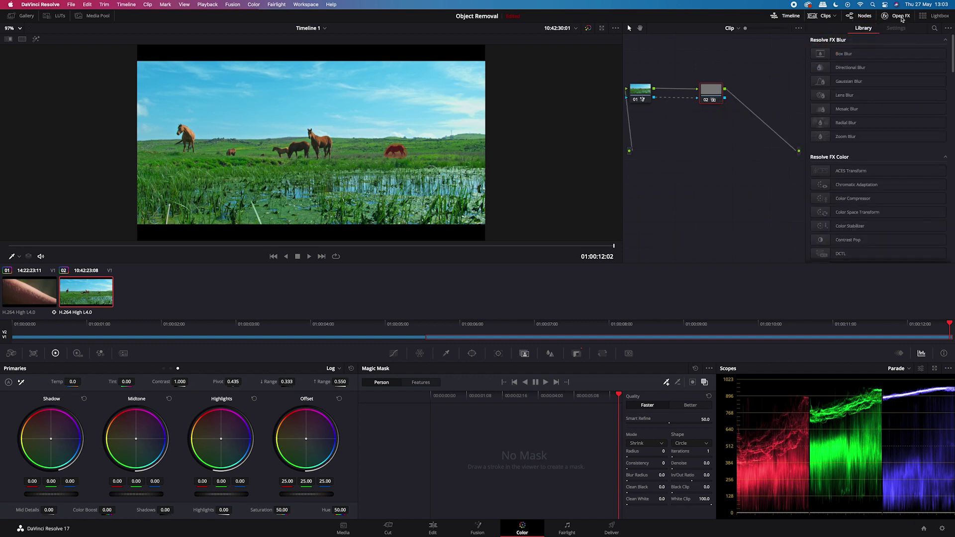
pyautogui.click(934, 29)
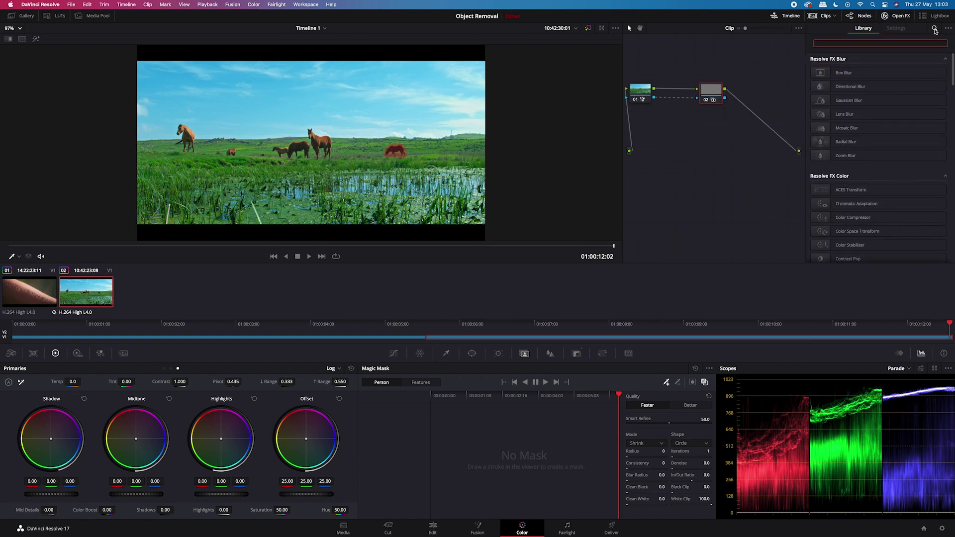
pyautogui.write('ob')
pyautogui.moveTo(853, 74); pyautogui.dragTo(716, 95)
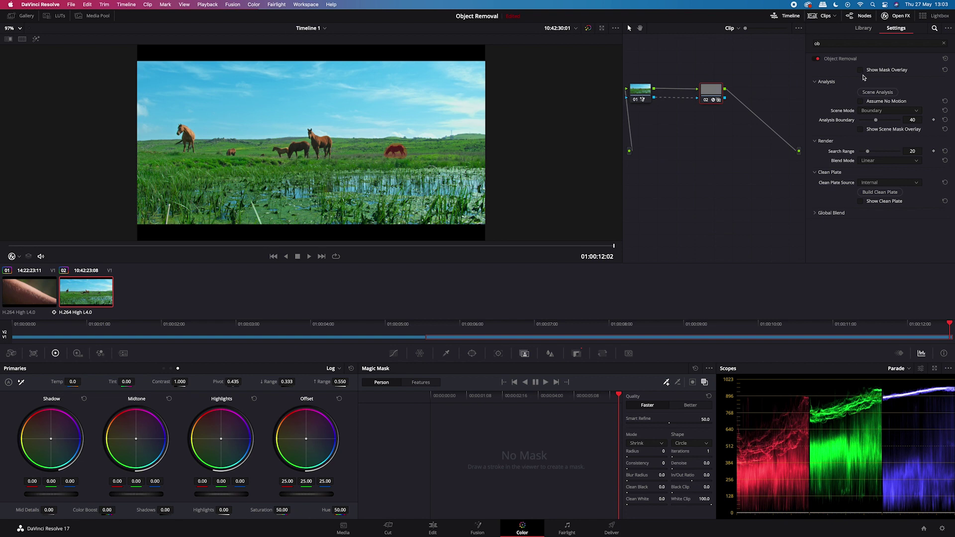
# Check the mask overlay, lower Analysis Boundary to 7, and run Scene Analysis.
pyautogui.click(860, 71)
pyautogui.click(861, 71)
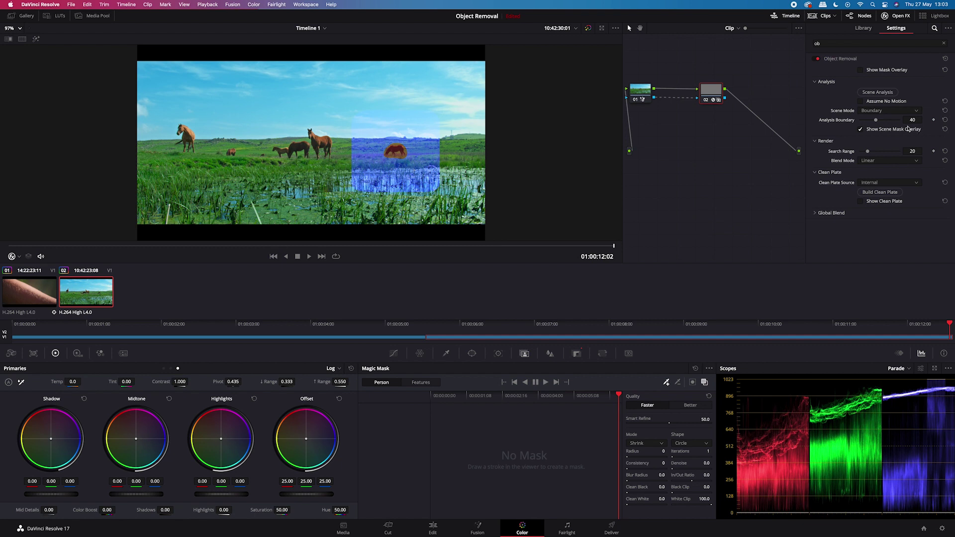
pyautogui.moveTo(875, 120); pyautogui.dragTo(863, 123)
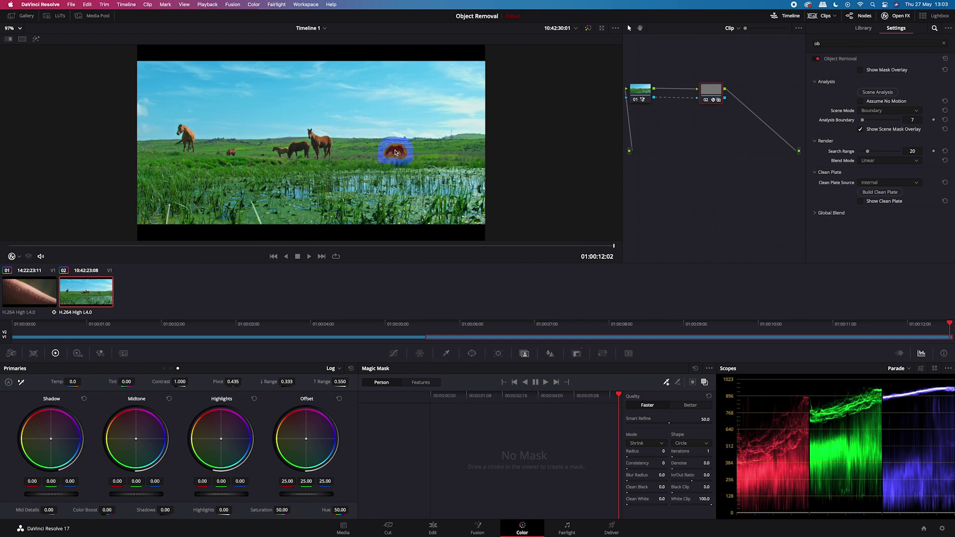
pyautogui.click(875, 93)
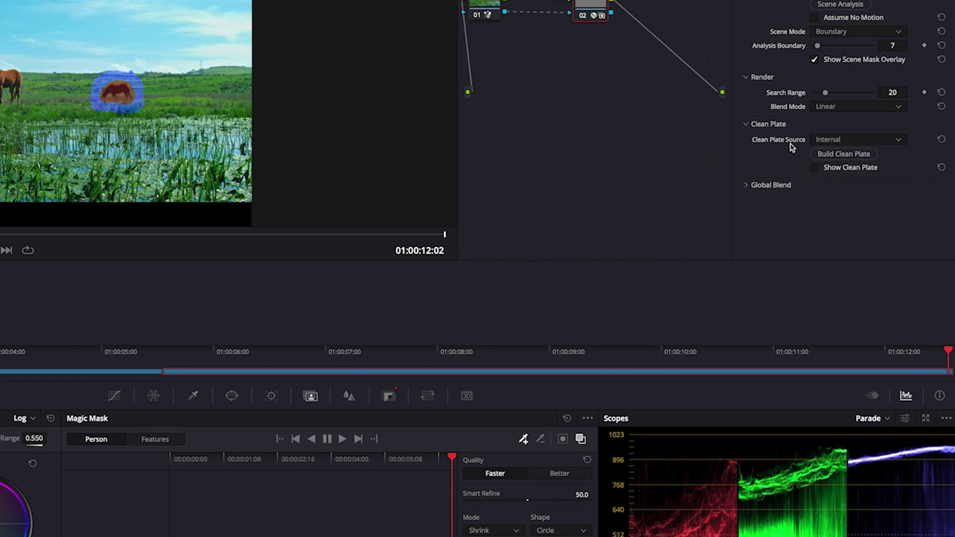
# Build the clean plate from the Internal source, then hide the scene mask and Magic Mask overlays.
pyautogui.click(899, 142)
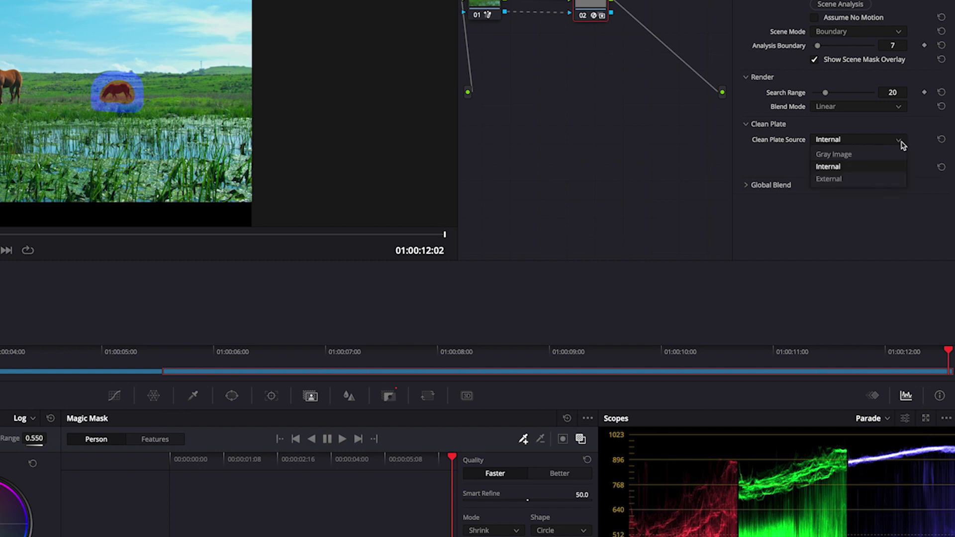
pyautogui.click(851, 167)
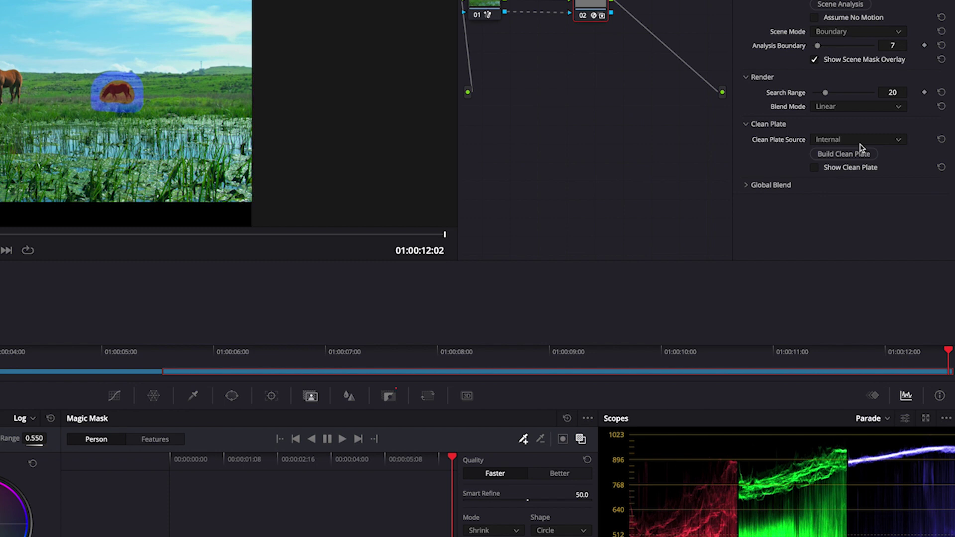
pyautogui.click(837, 158)
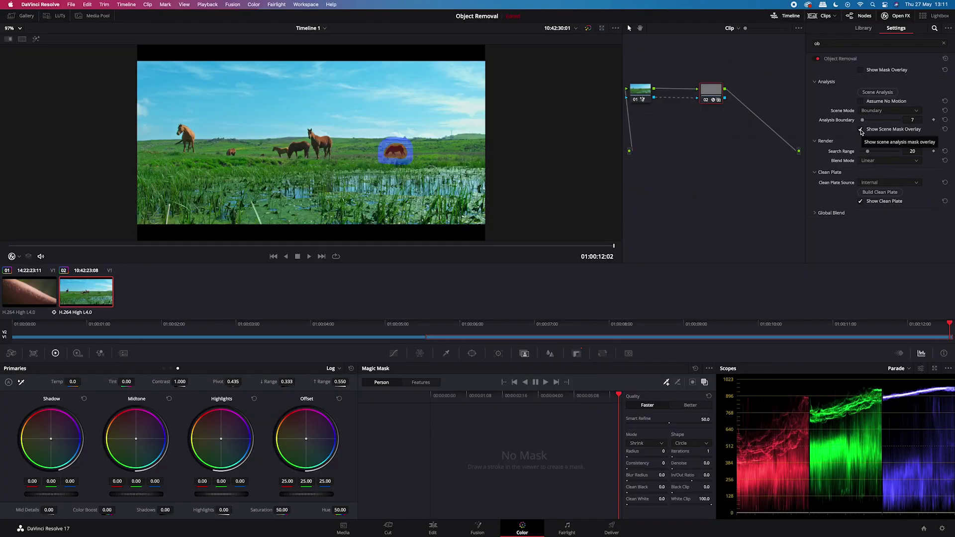
pyautogui.click(860, 130)
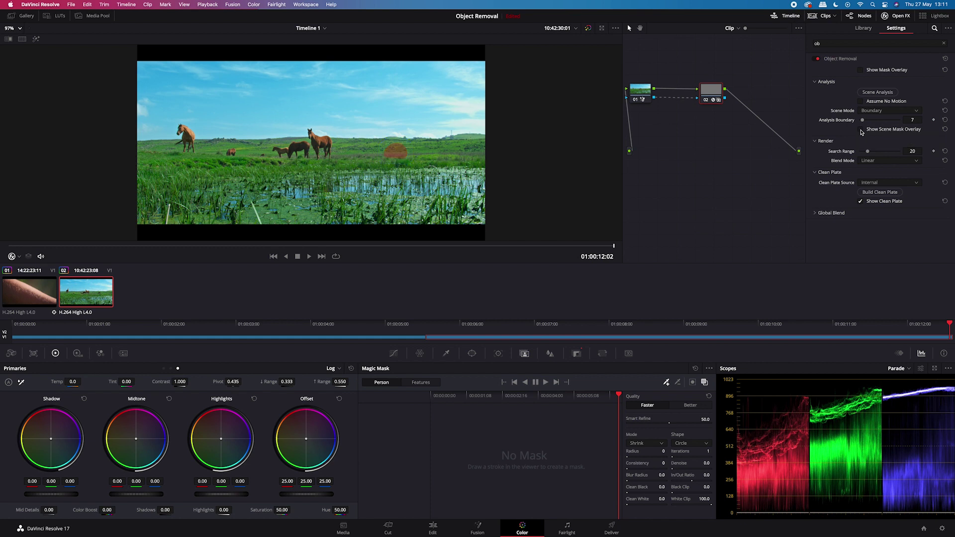
pyautogui.click(704, 382)
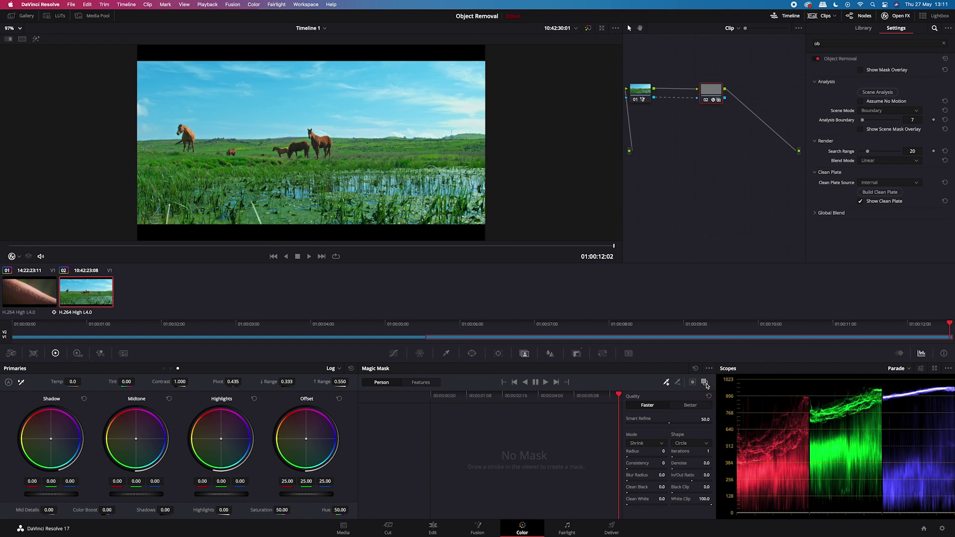